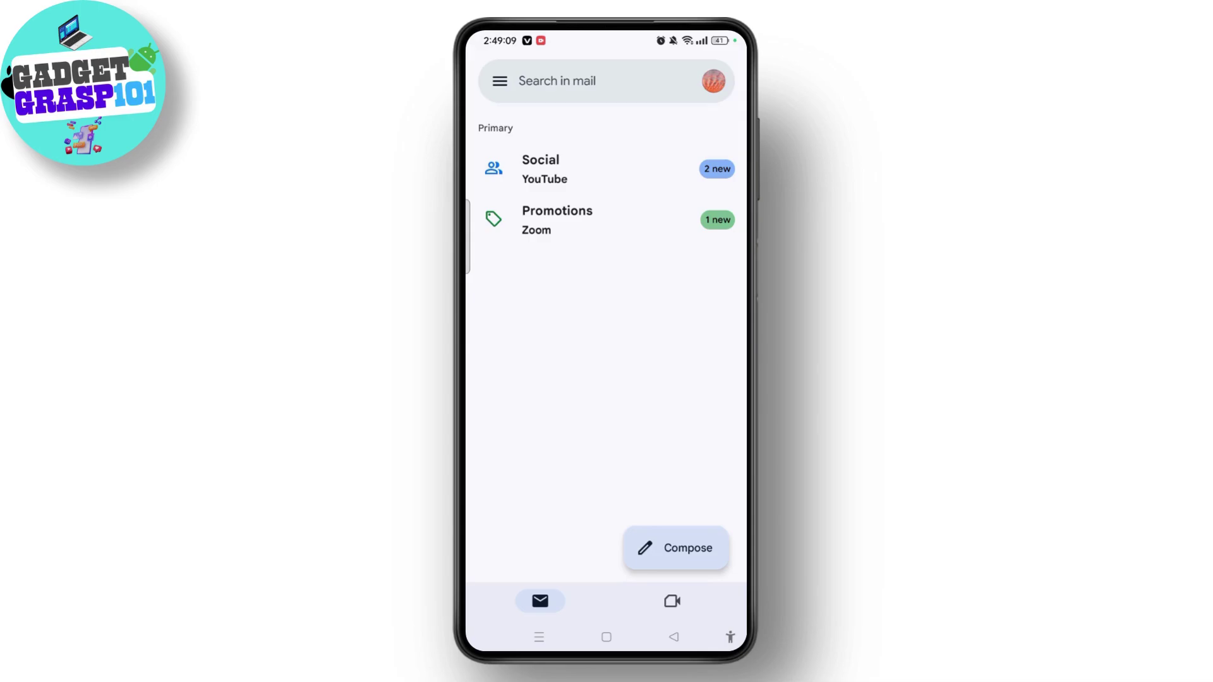
Step: Go to Gmail settings from the side menu and open the email account's settings page
click(499, 80)
scroll(583, 332, down, 5)
click(543, 562)
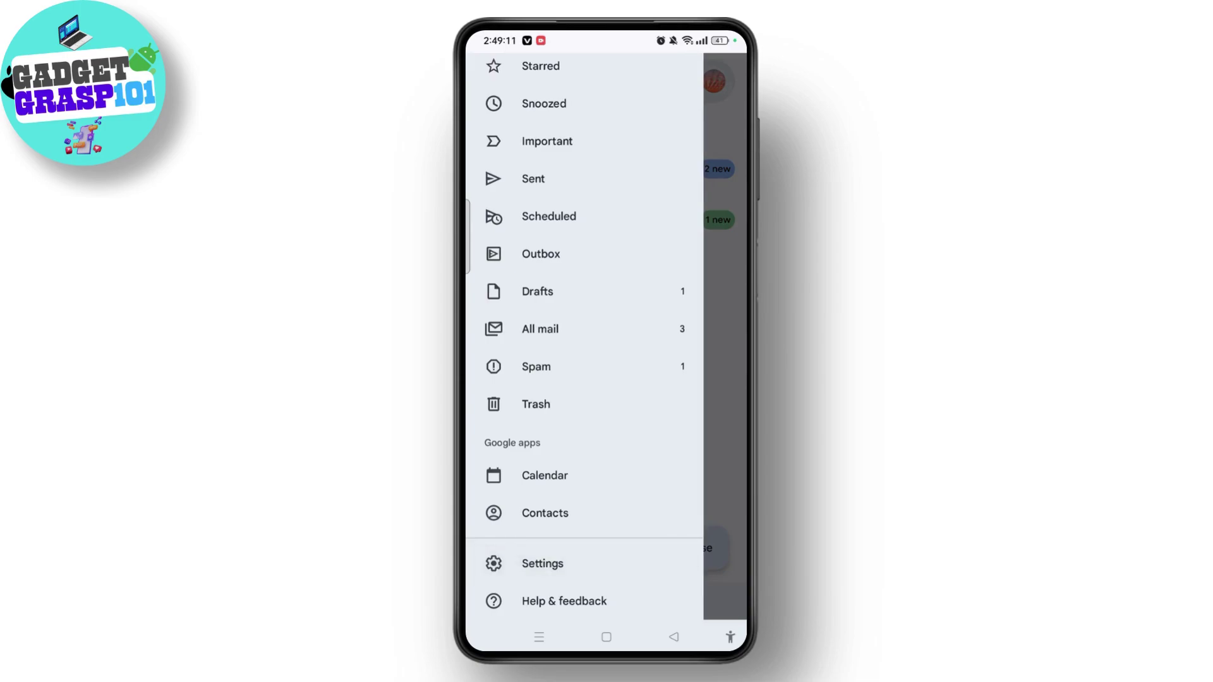
scroll(584, 332, up, 5)
scroll(584, 332, down, 4)
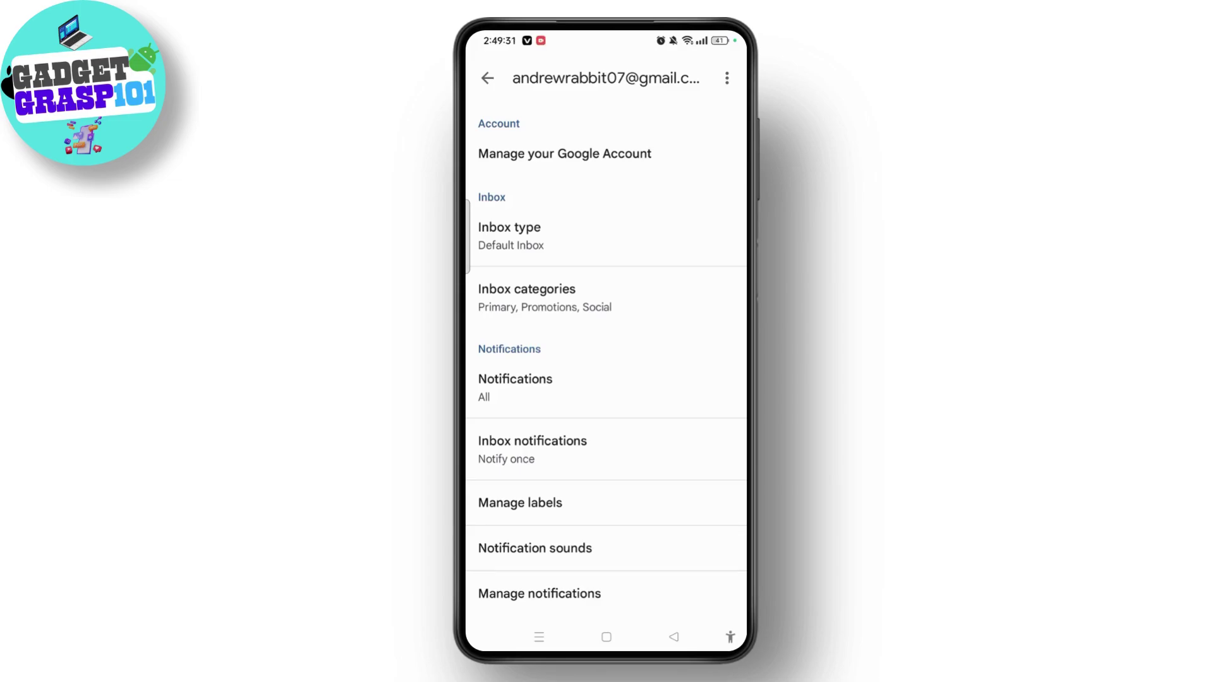
scroll(607, 379, down, 3)
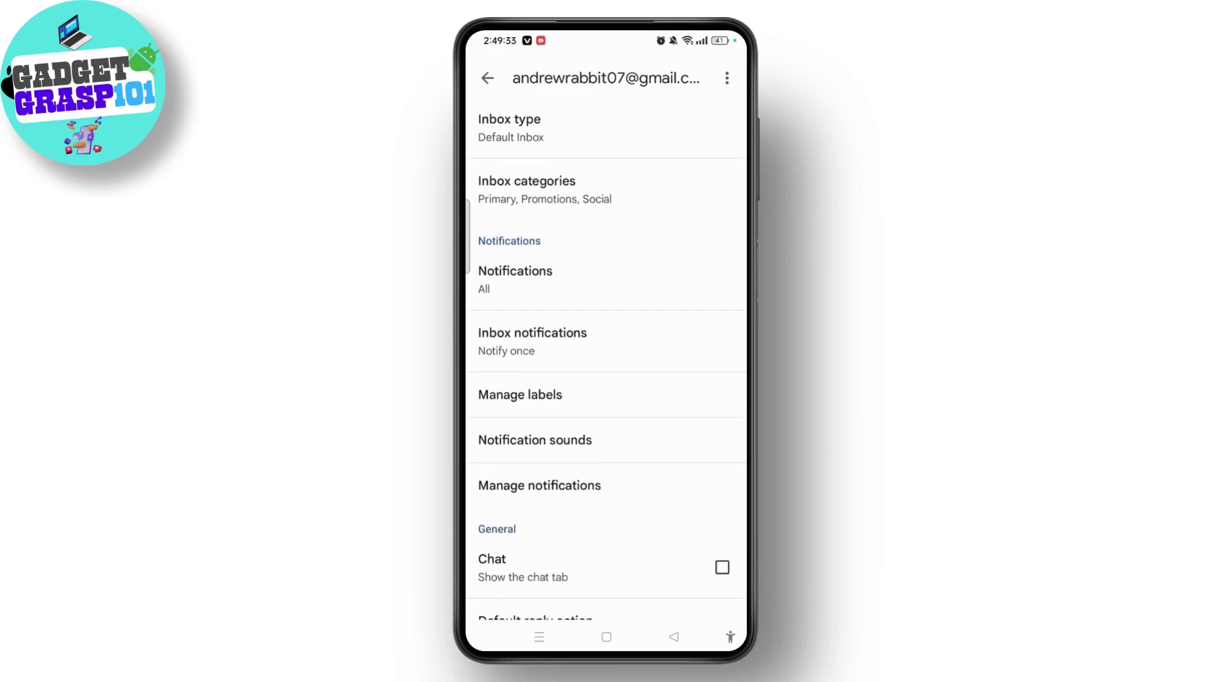
Step: Set the account's Notifications option to 'High priority only'
click(515, 280)
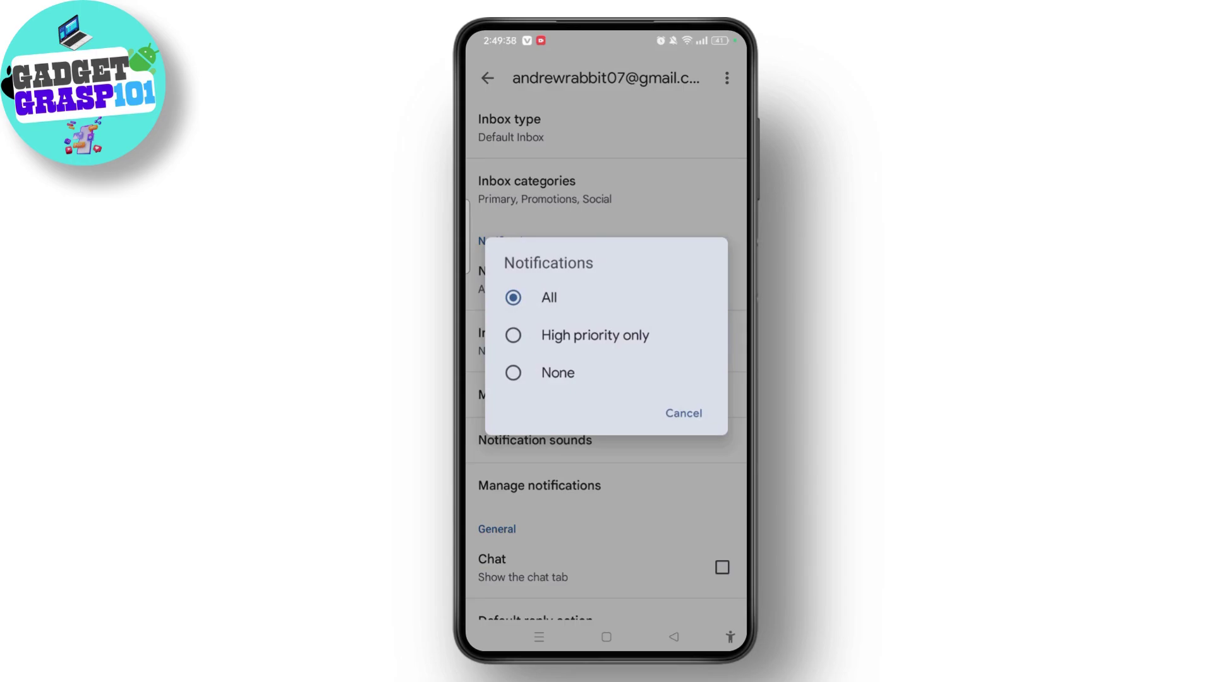
click(595, 335)
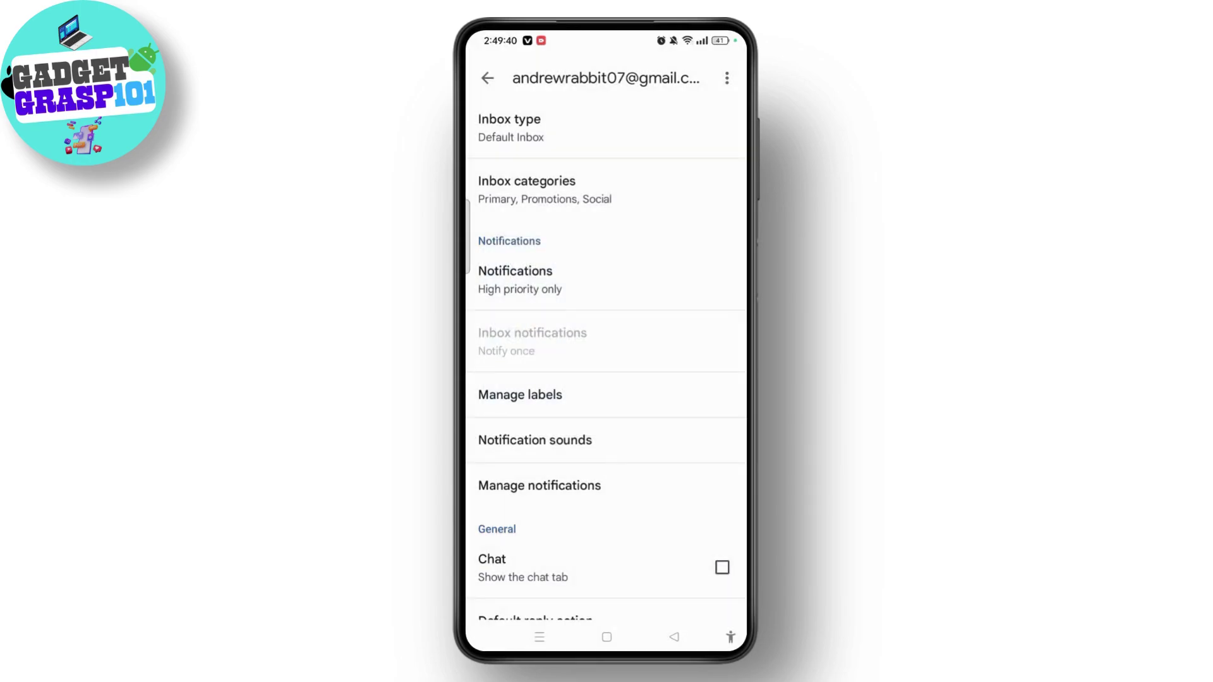